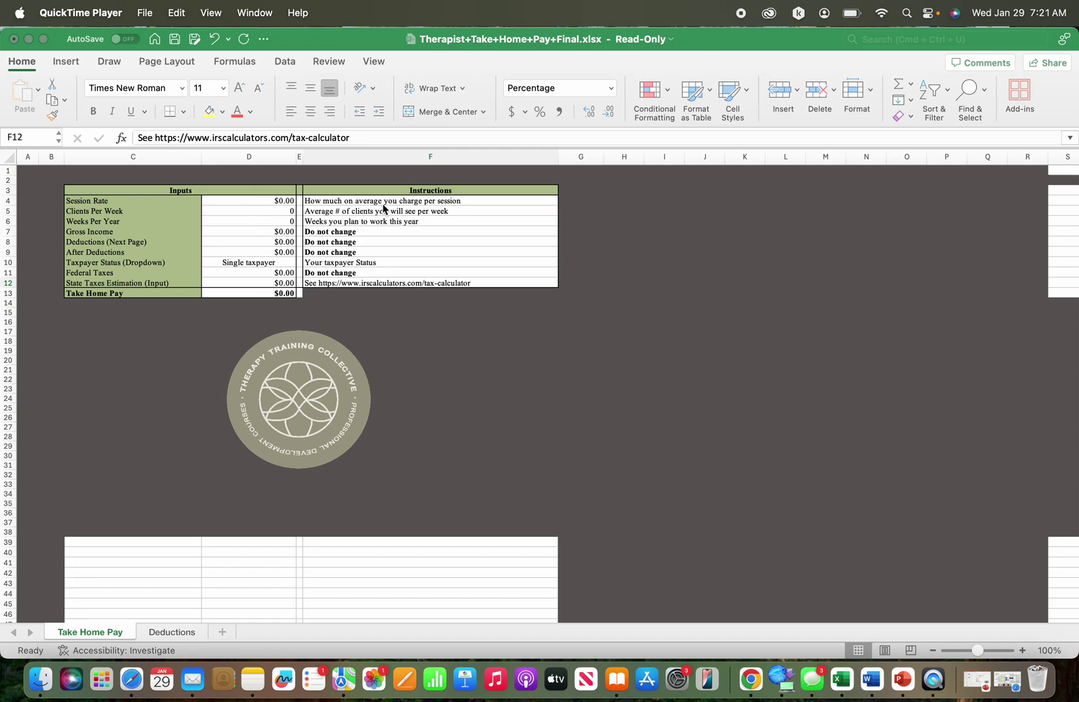
Step: Enter a session rate of $130.00 in the inputs table of the Take Home Pay sheet
left_click(283, 207)
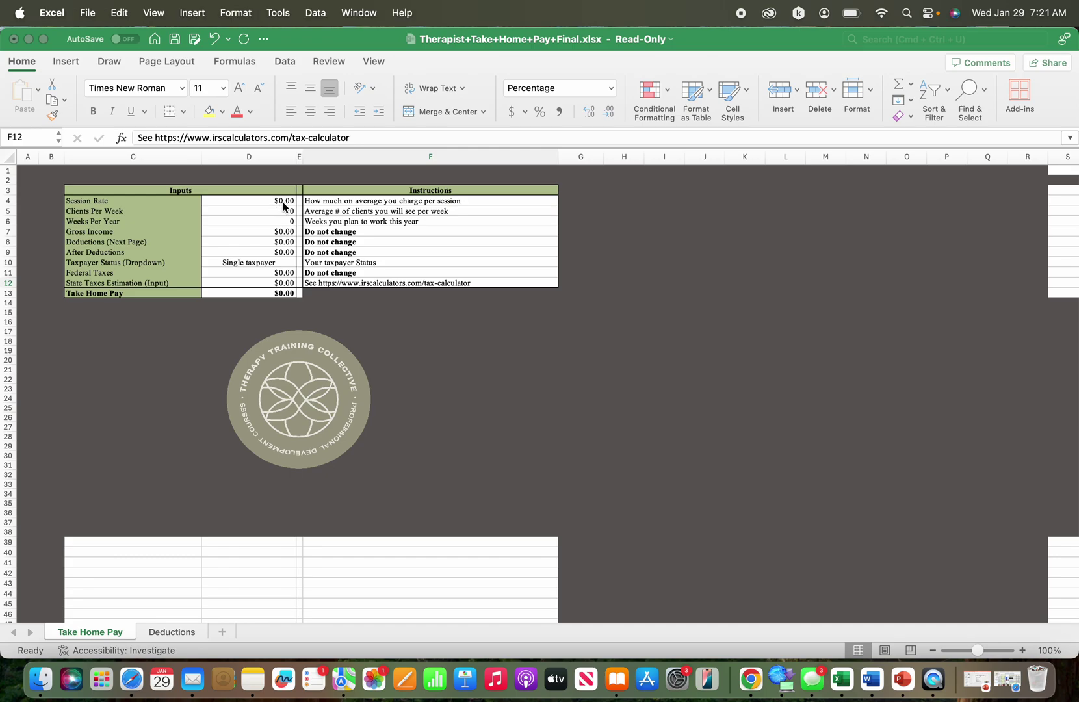
left_click(283, 203)
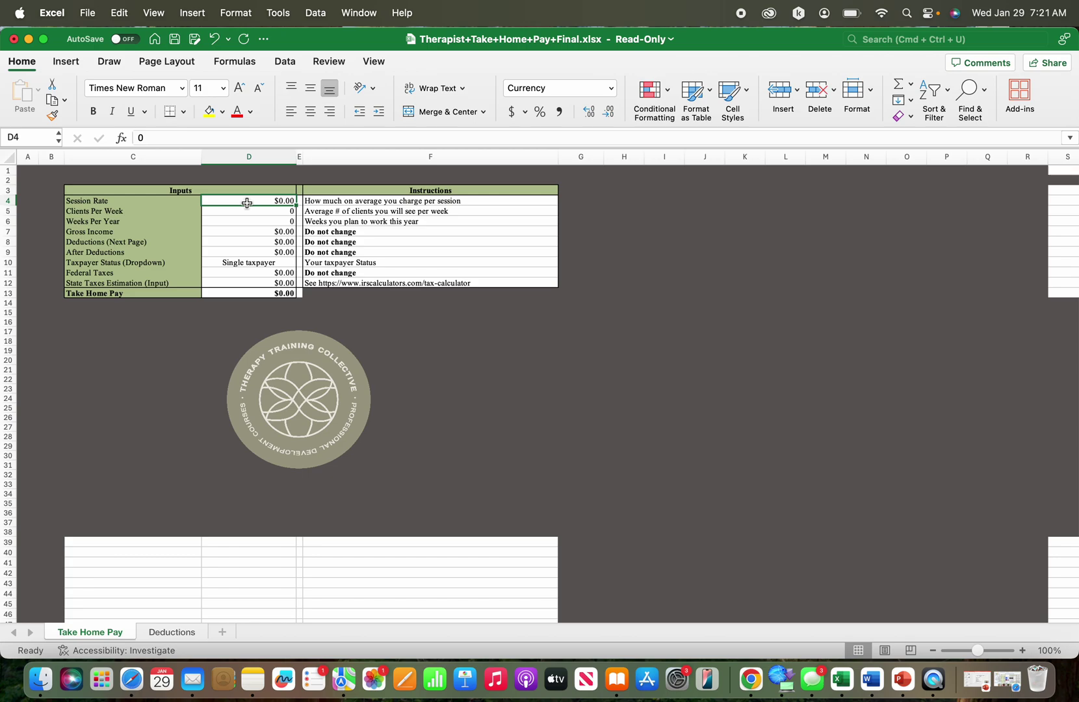
type("130")
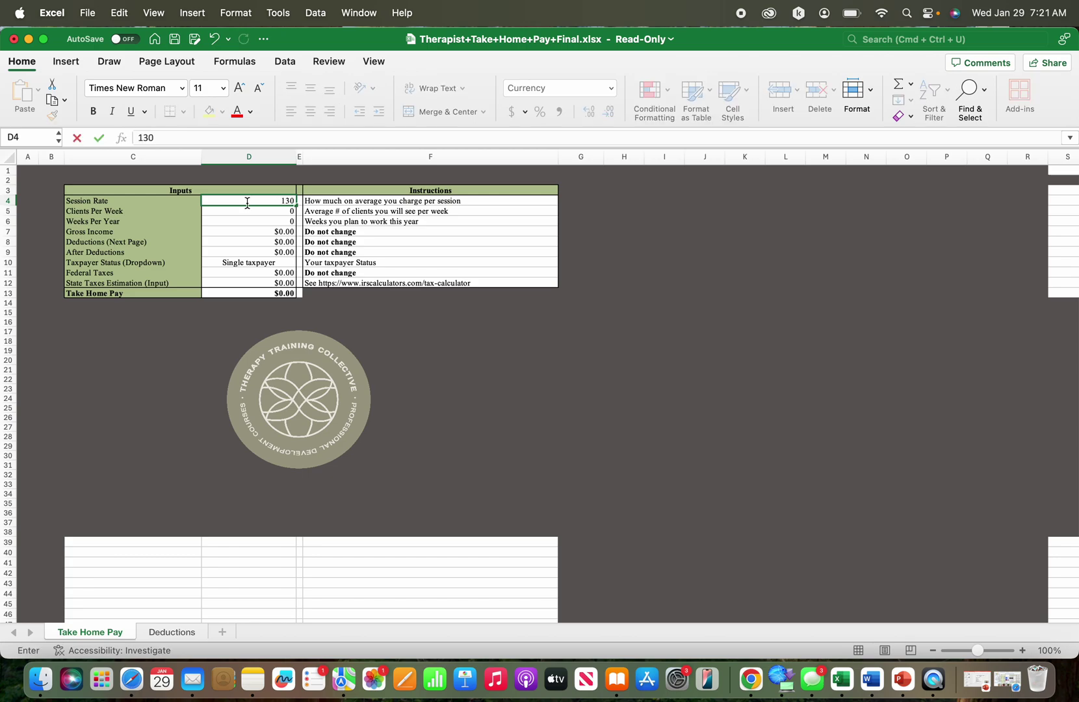
type(".00")
Step: Set Clients Per Week to 20 and Weeks Per Year to 48 in the inputs table
left_click(247, 212)
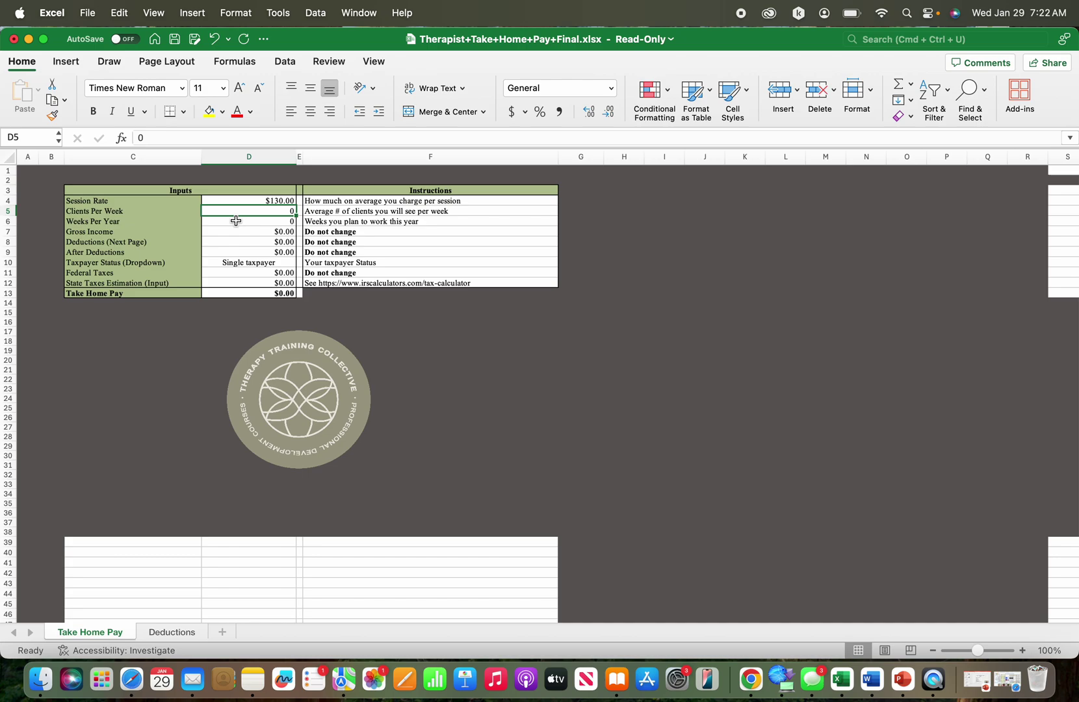
type("20")
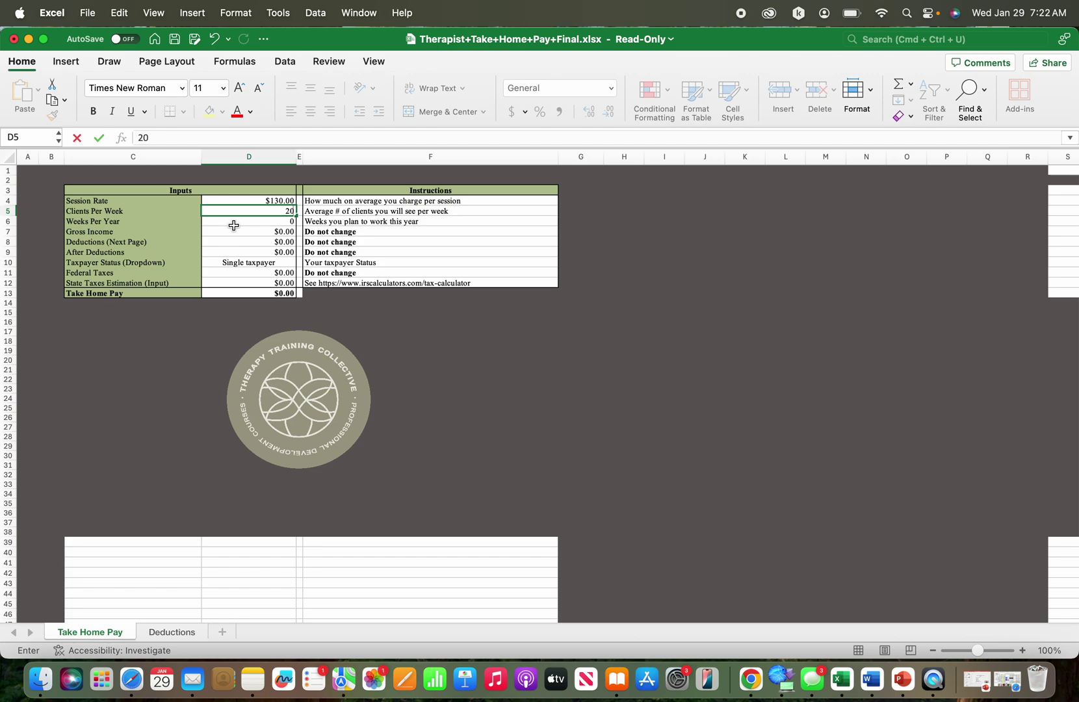
left_click(233, 224)
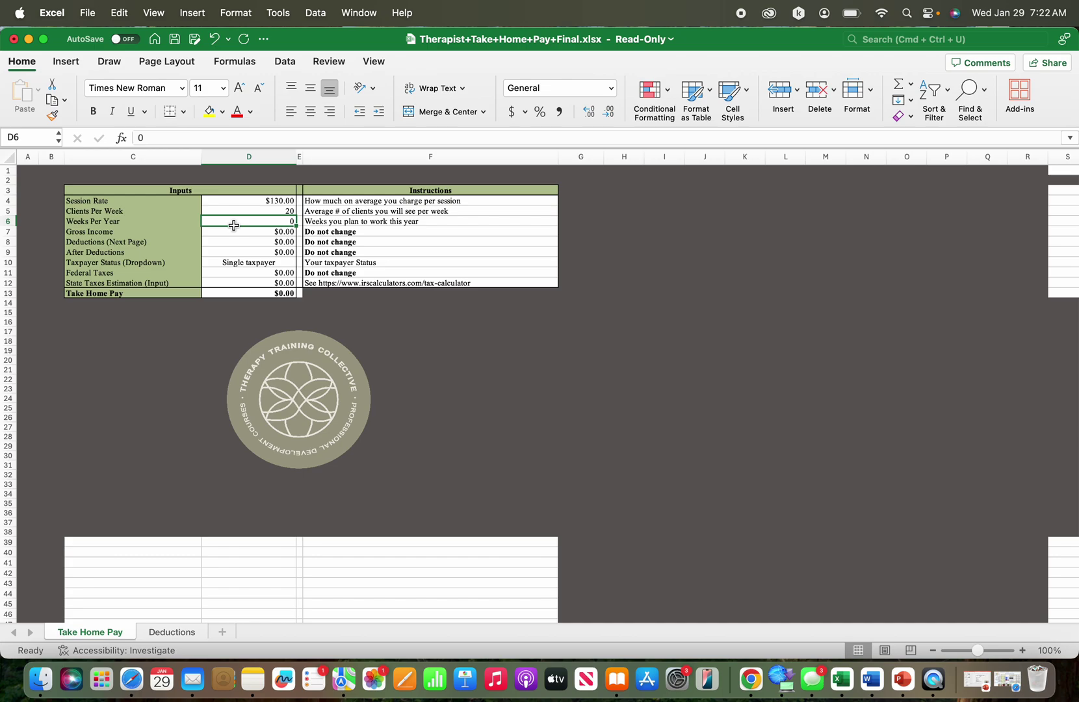
type("48")
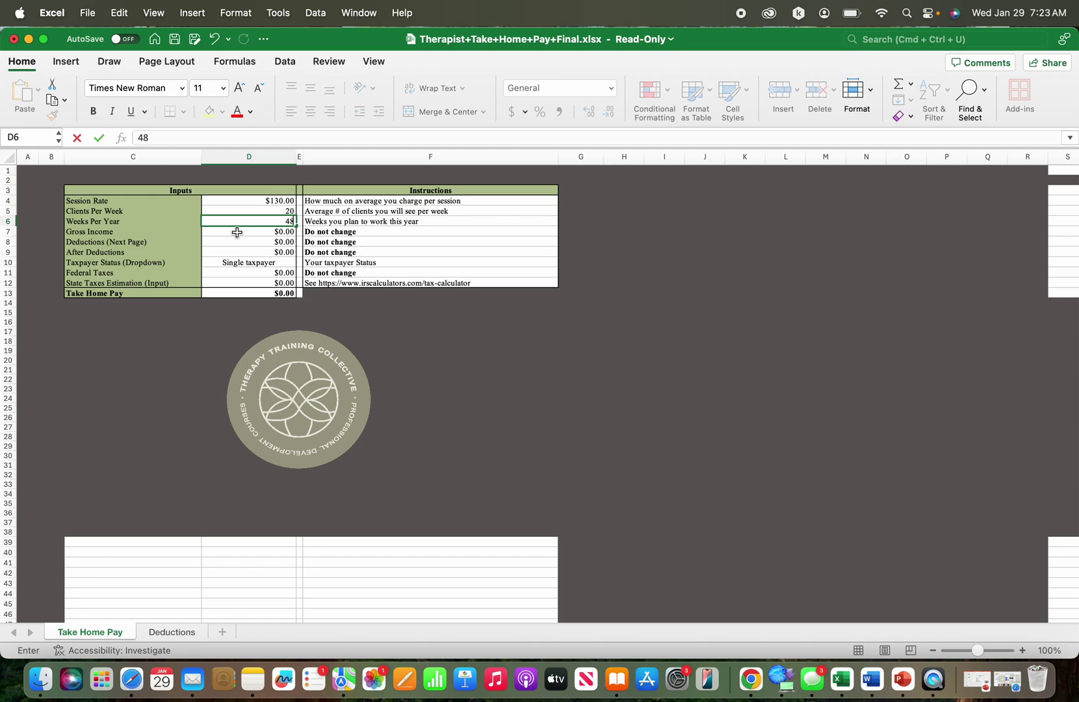
left_click(238, 241)
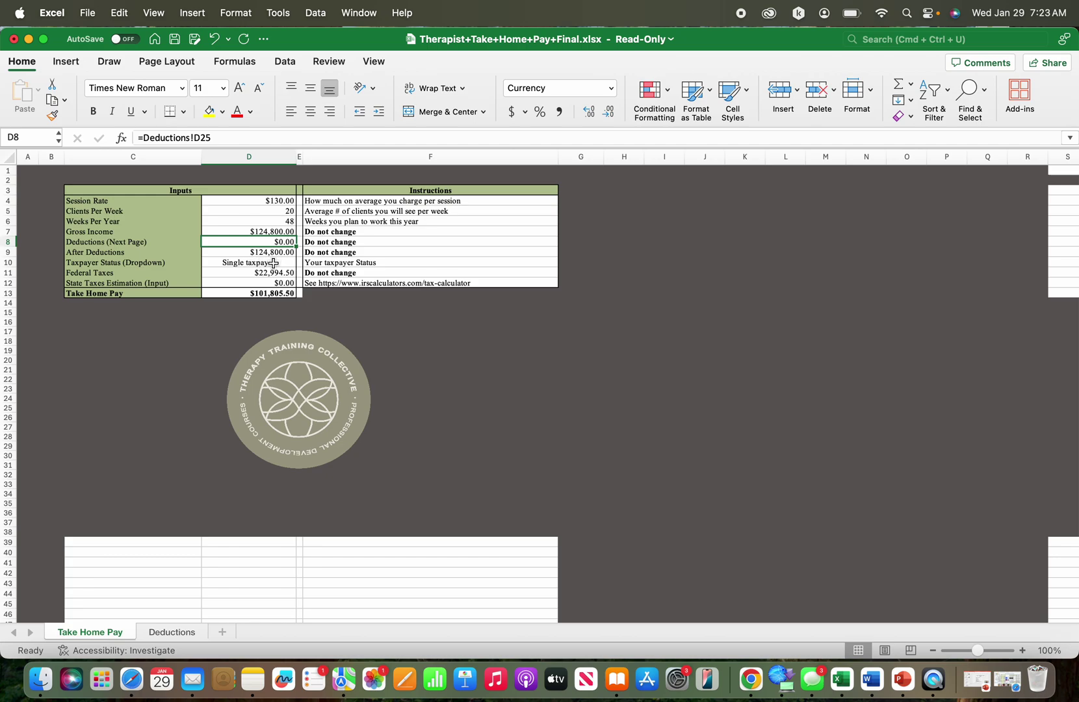
Step: Try Married filing jointly as the taxpayer status, and set it back to Single taxpayer
left_click(274, 263)
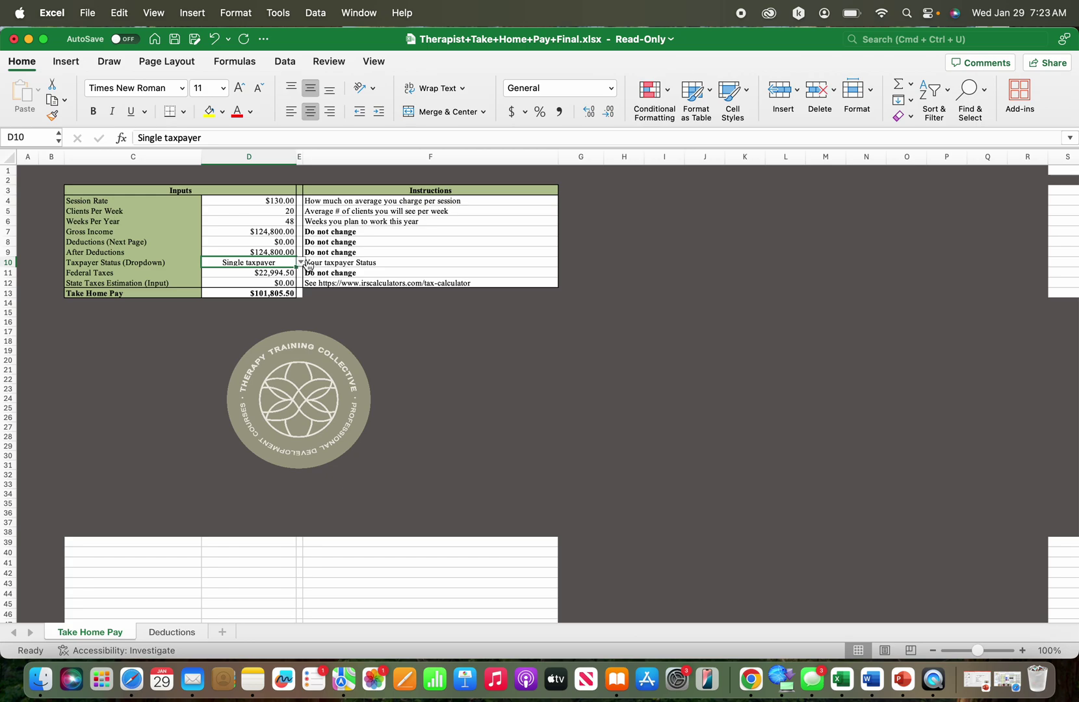
left_click(301, 263)
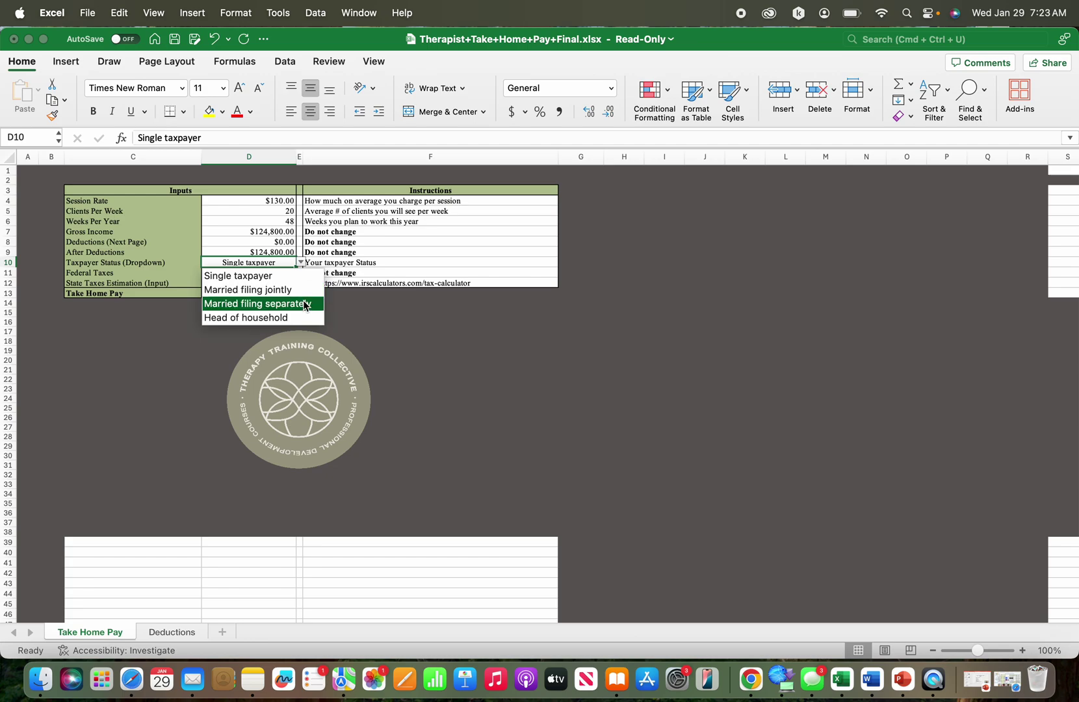
left_click(268, 296)
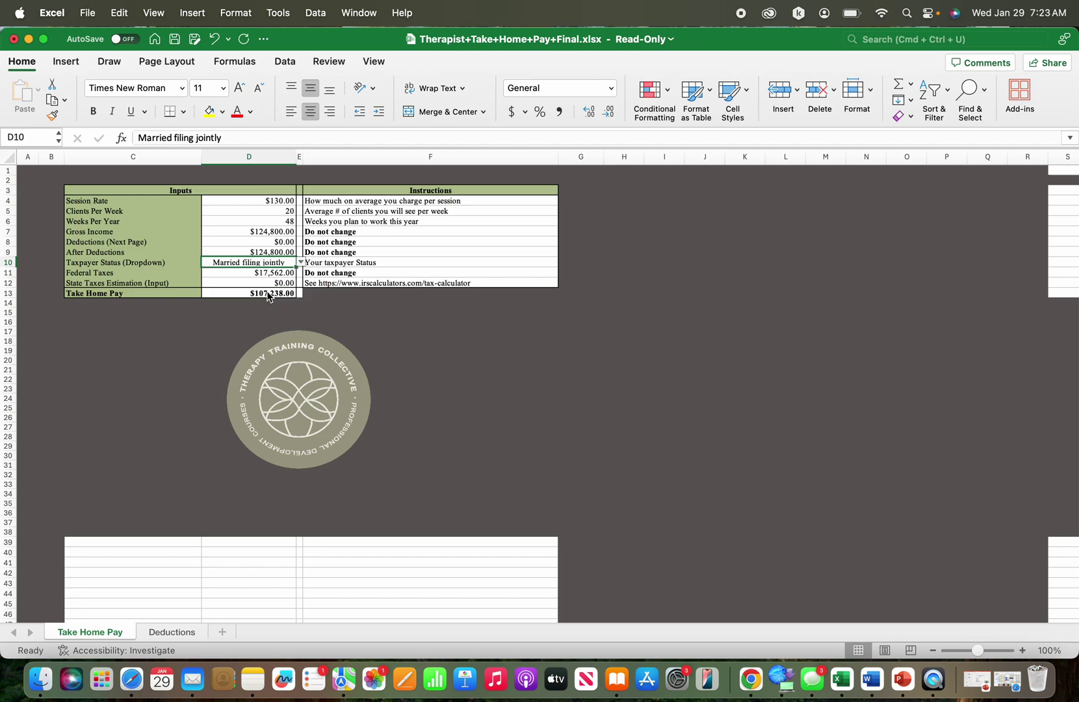
left_click(301, 262)
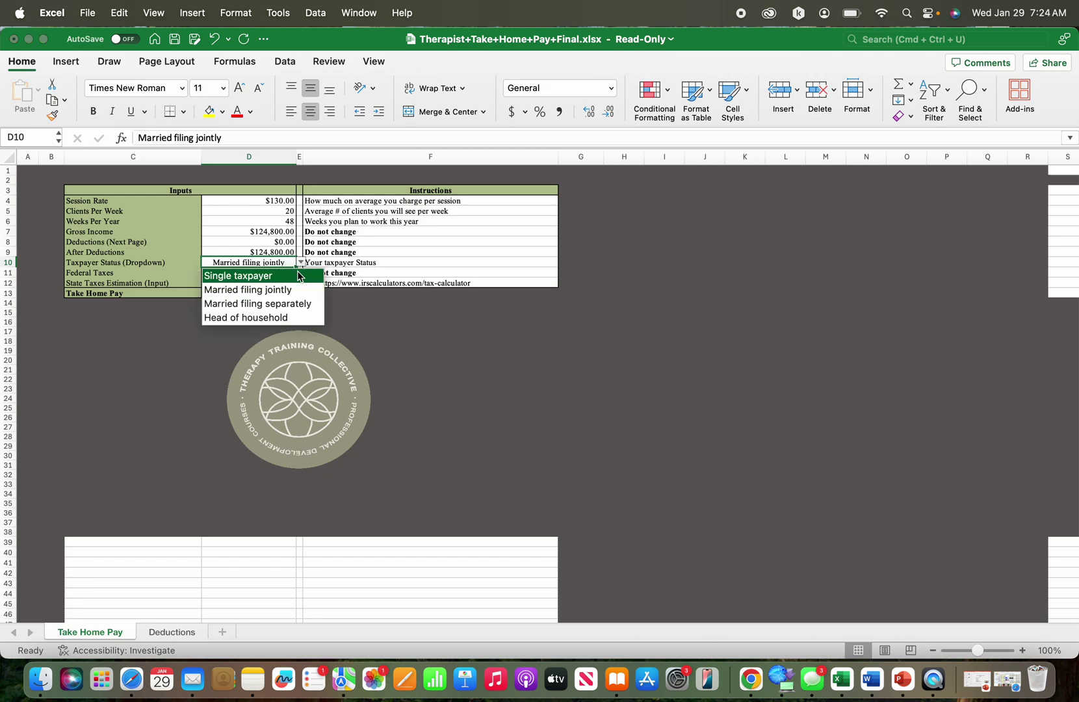
left_click(298, 273)
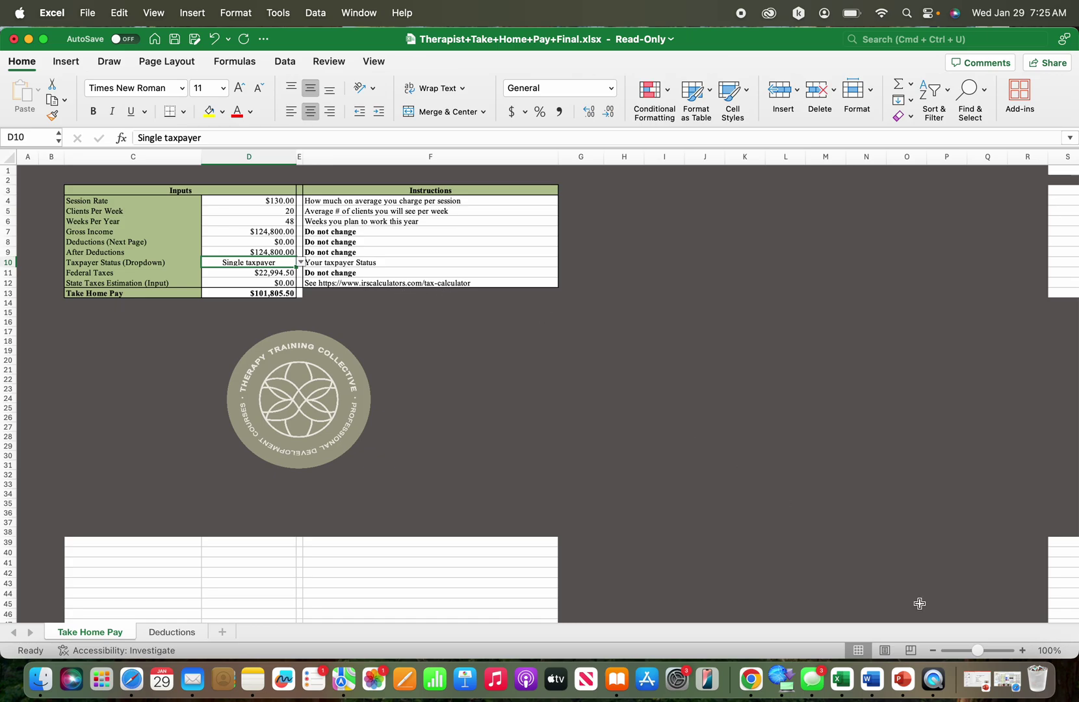
Step: Switch to the irscalculators.com tax calculator in Safari, view its list of state taxes, and return to the State Taxes Estimation cell in Excel
left_click(1008, 685)
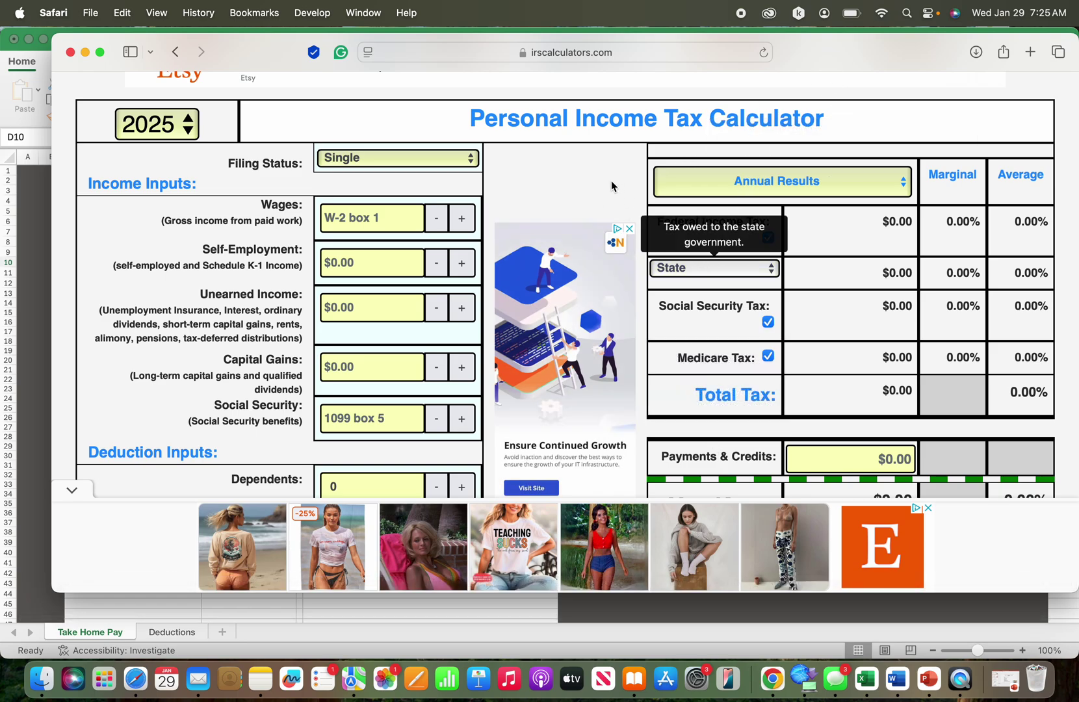
left_click(763, 272)
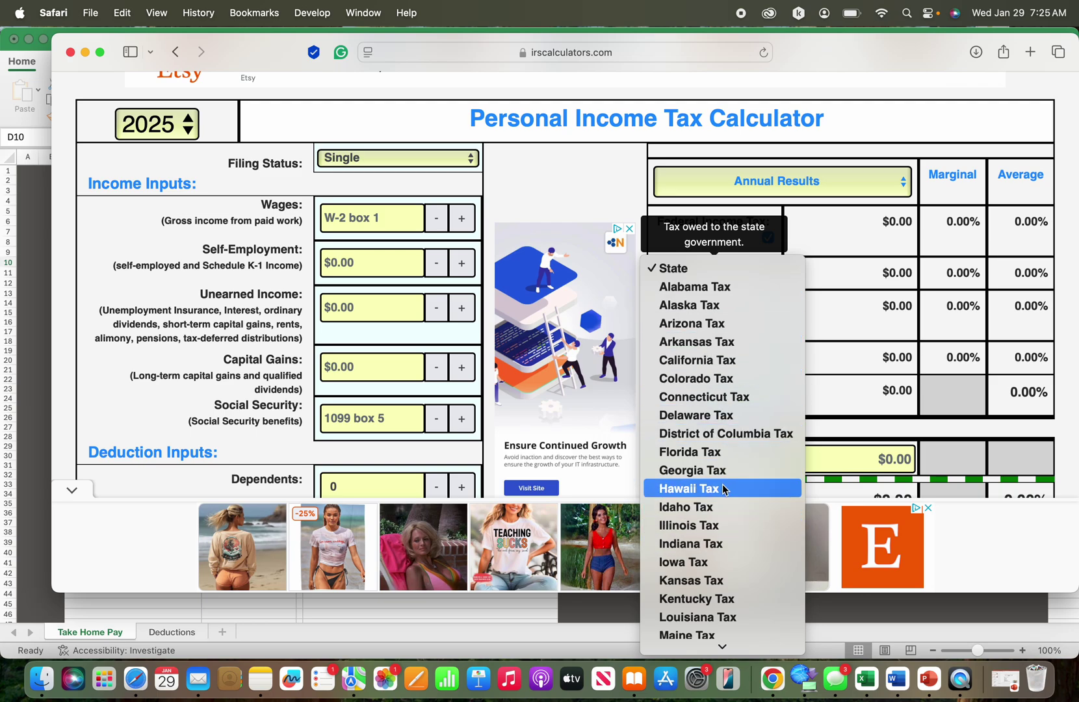
left_click(618, 159)
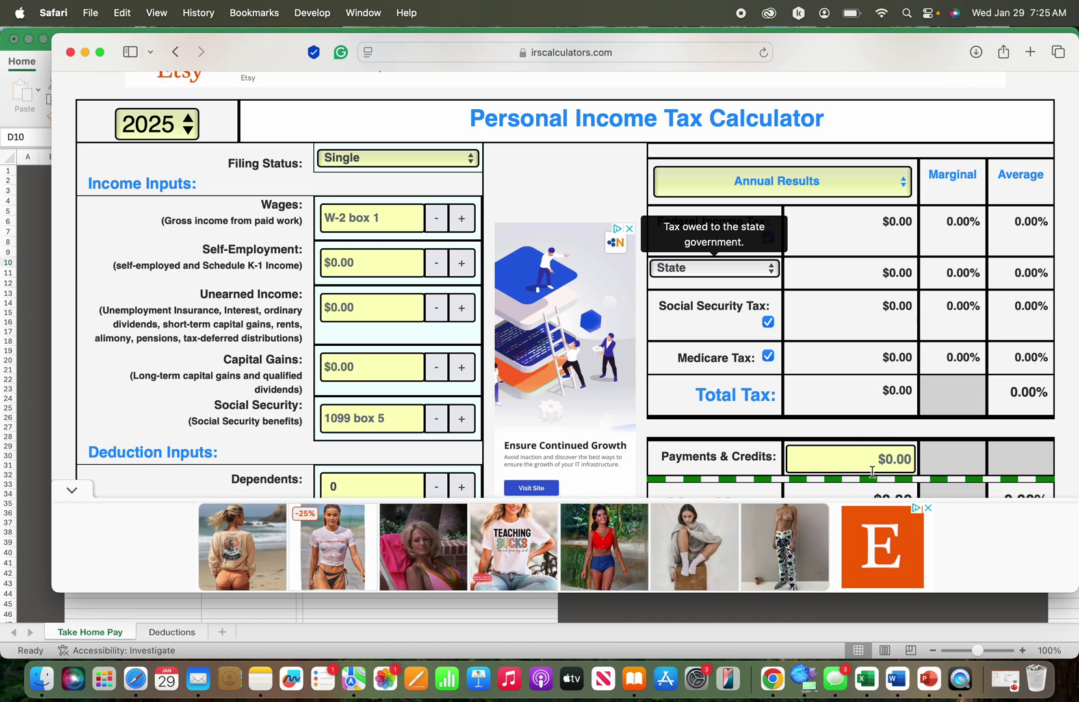
left_click(85, 53)
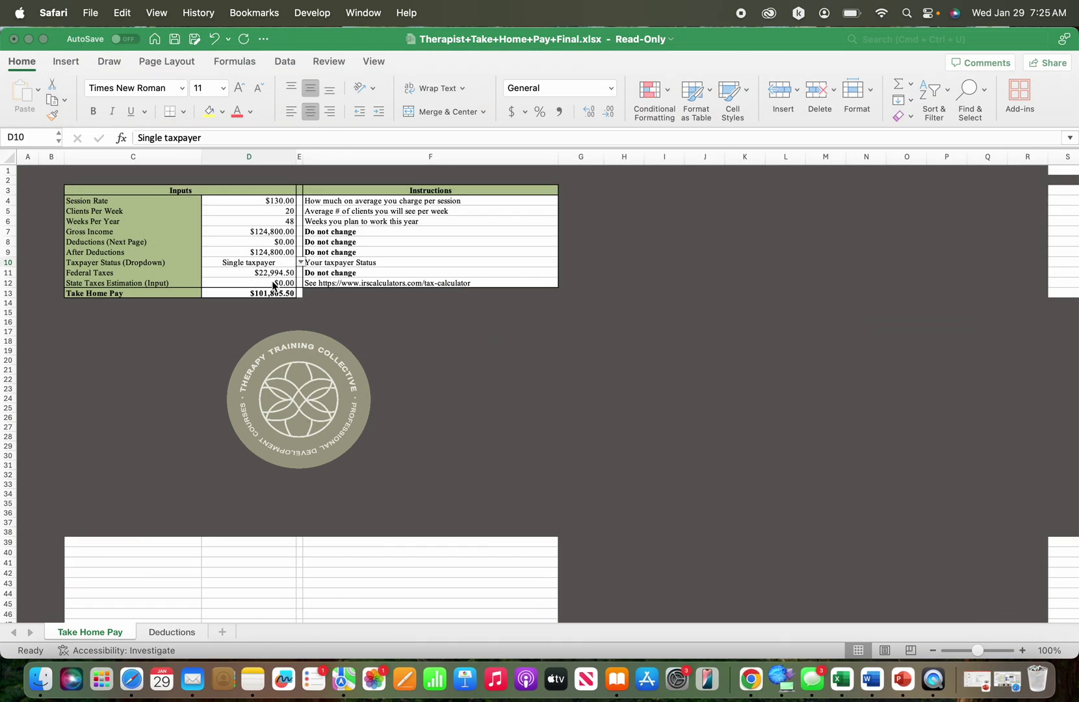
left_click(271, 282)
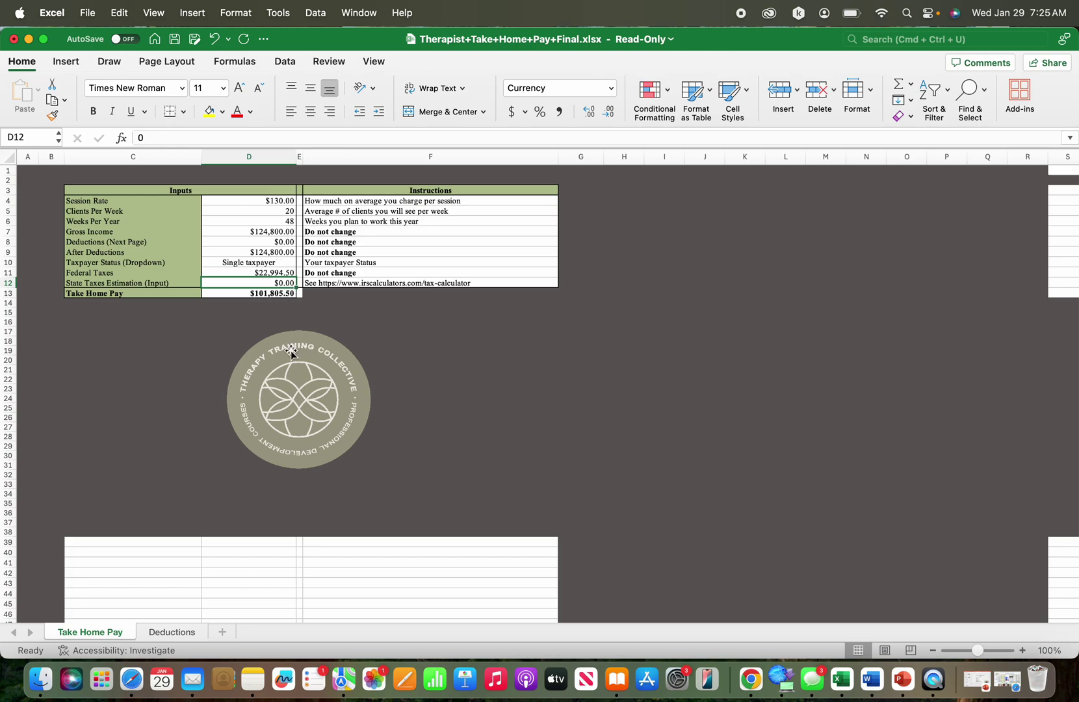
Step: On the Deductions sheet, enter yearly amounts of $12,000 for rent and $600 for the electronic health record
left_click(178, 632)
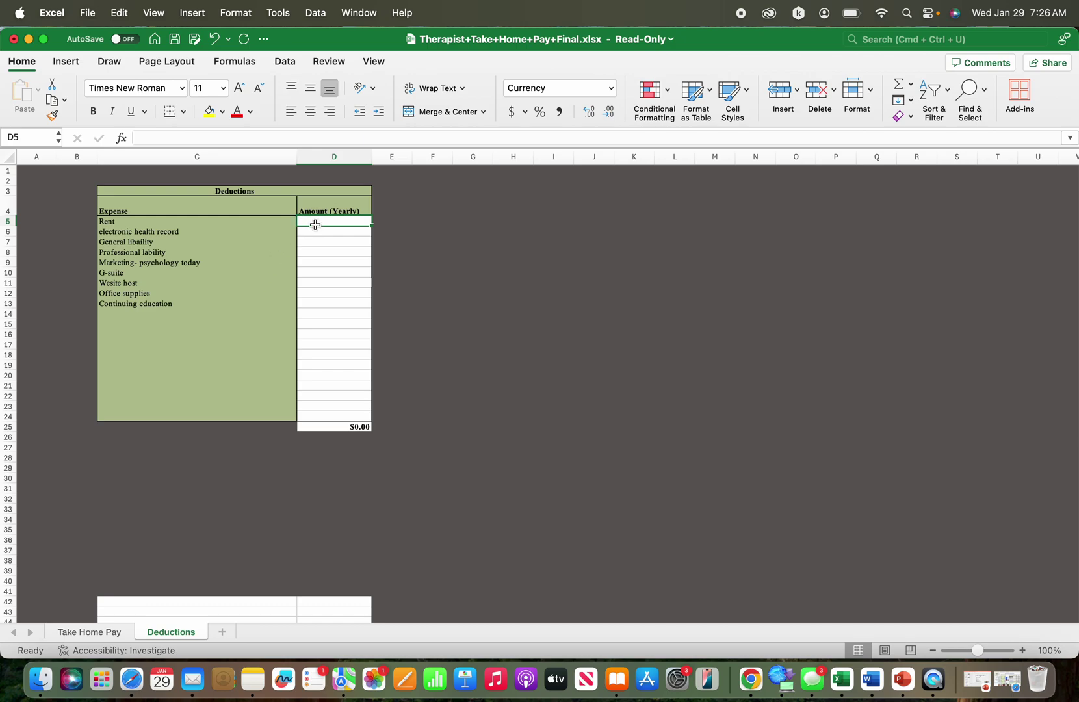
type("10")
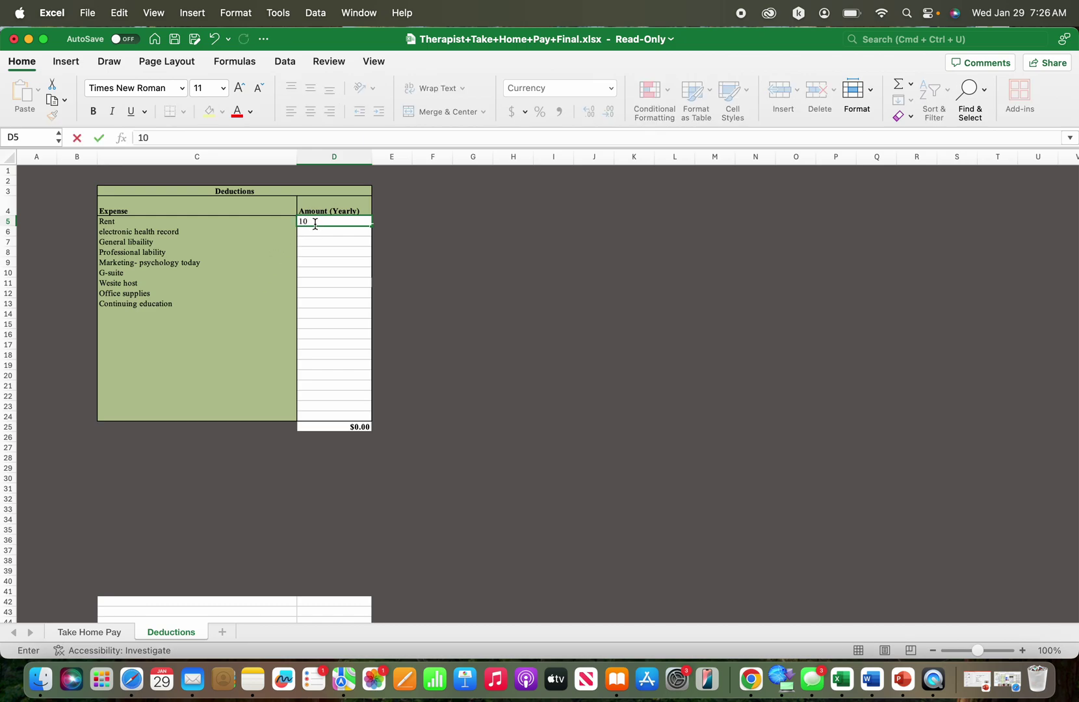
key("BackSpace")
type("000")
key("Return")
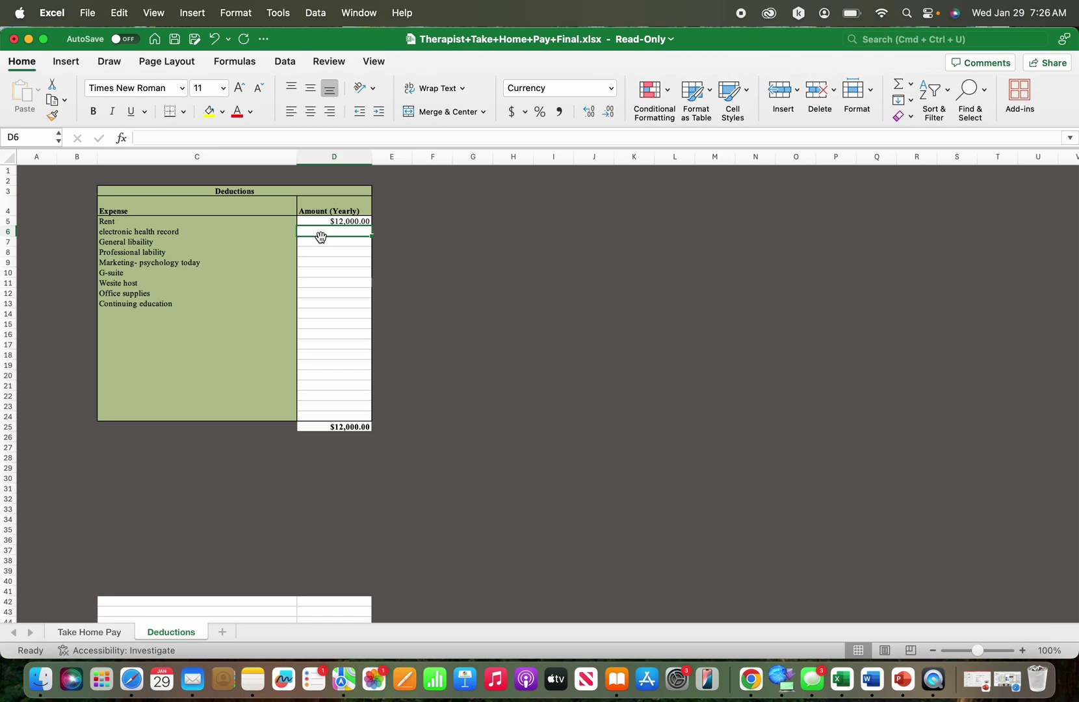
type("600")
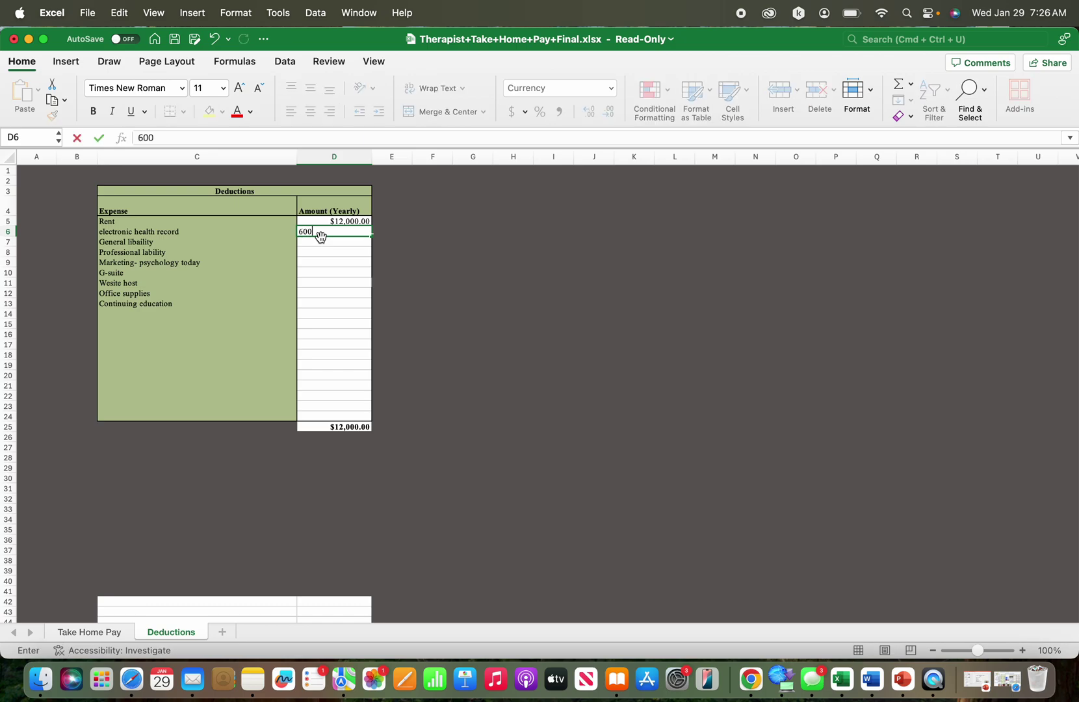
key("Return")
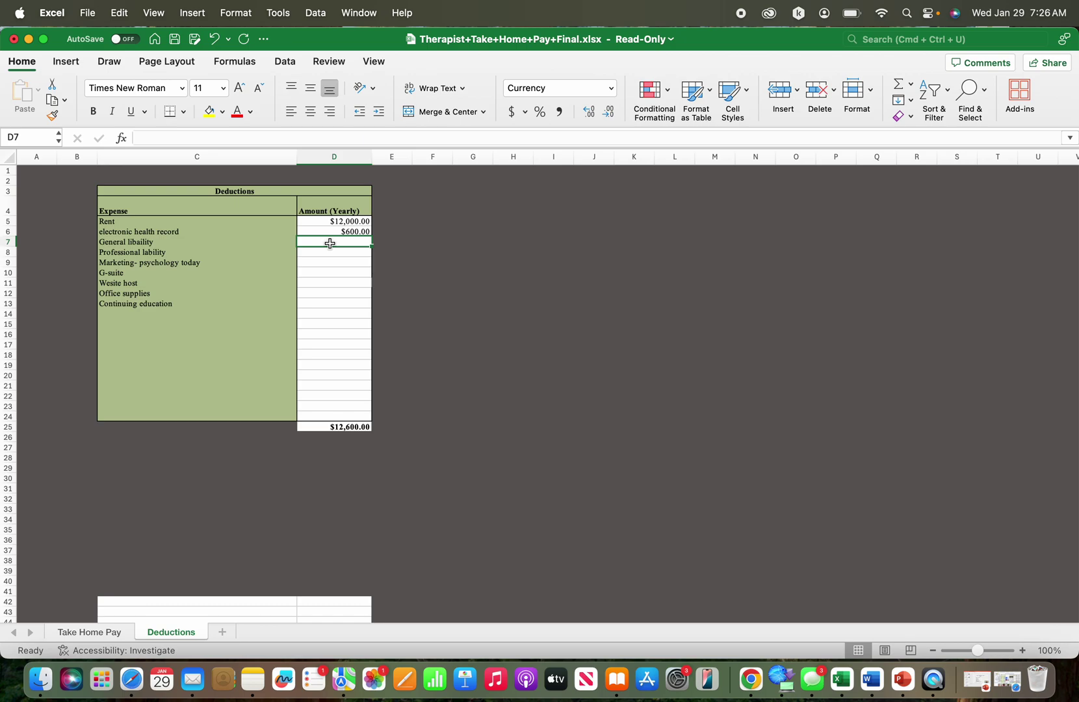
Step: Enter yearly deductions of $400.00 for general liability and $500.00 for professional liability
type("400")
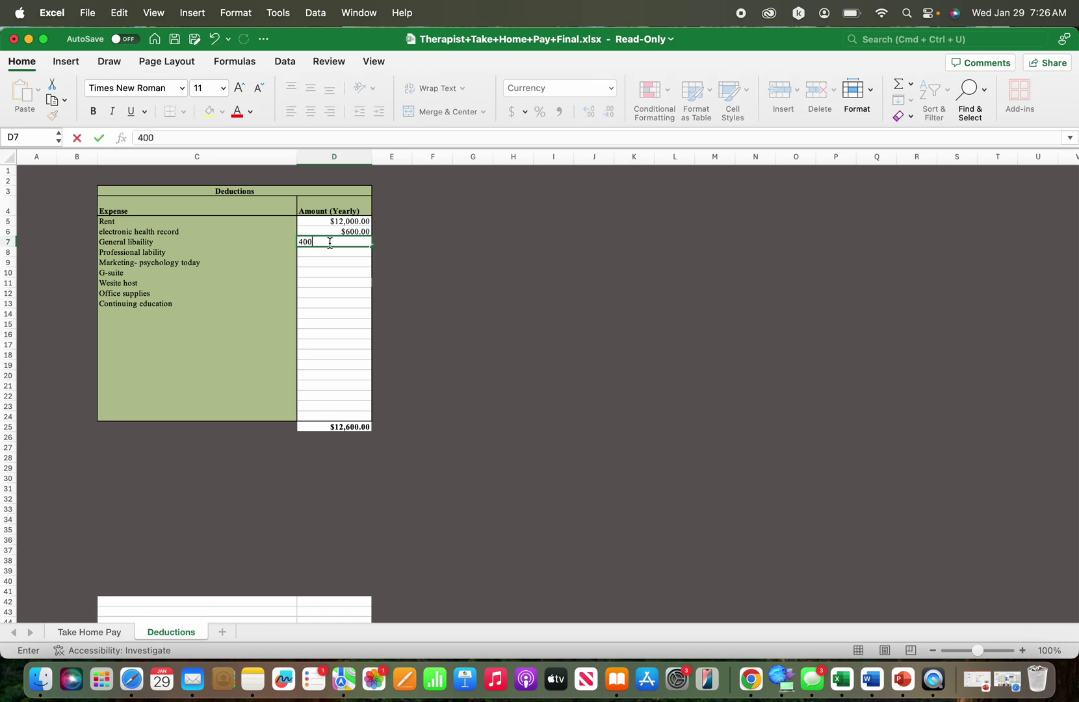
type(".00")
left_click(335, 255)
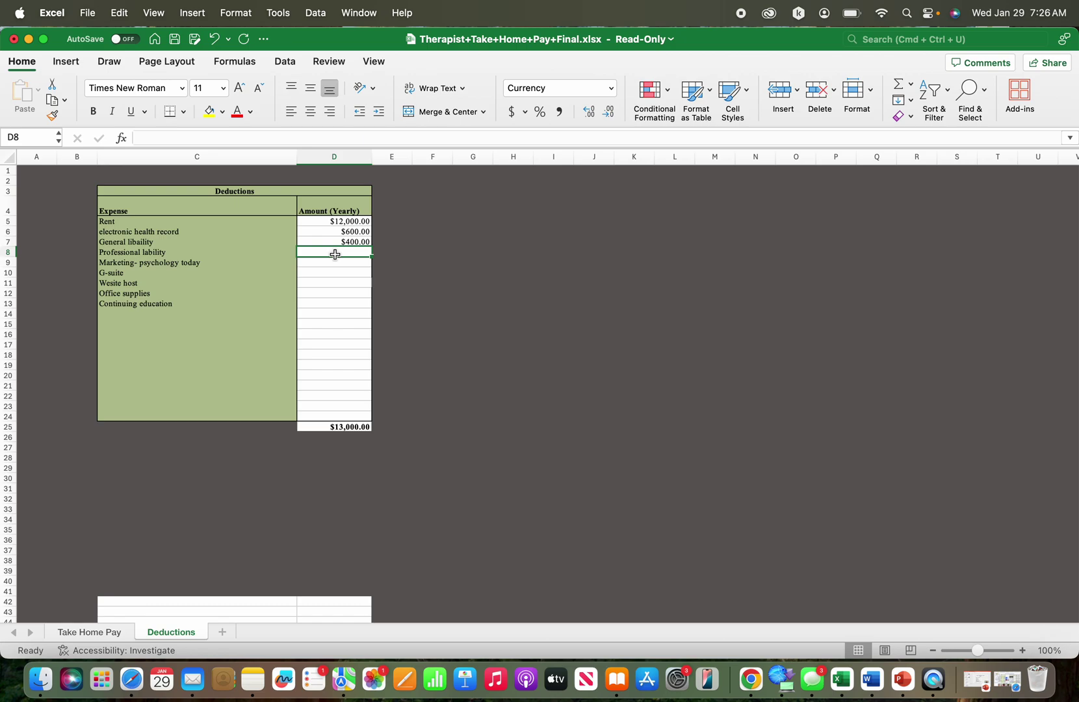
type("500.00")
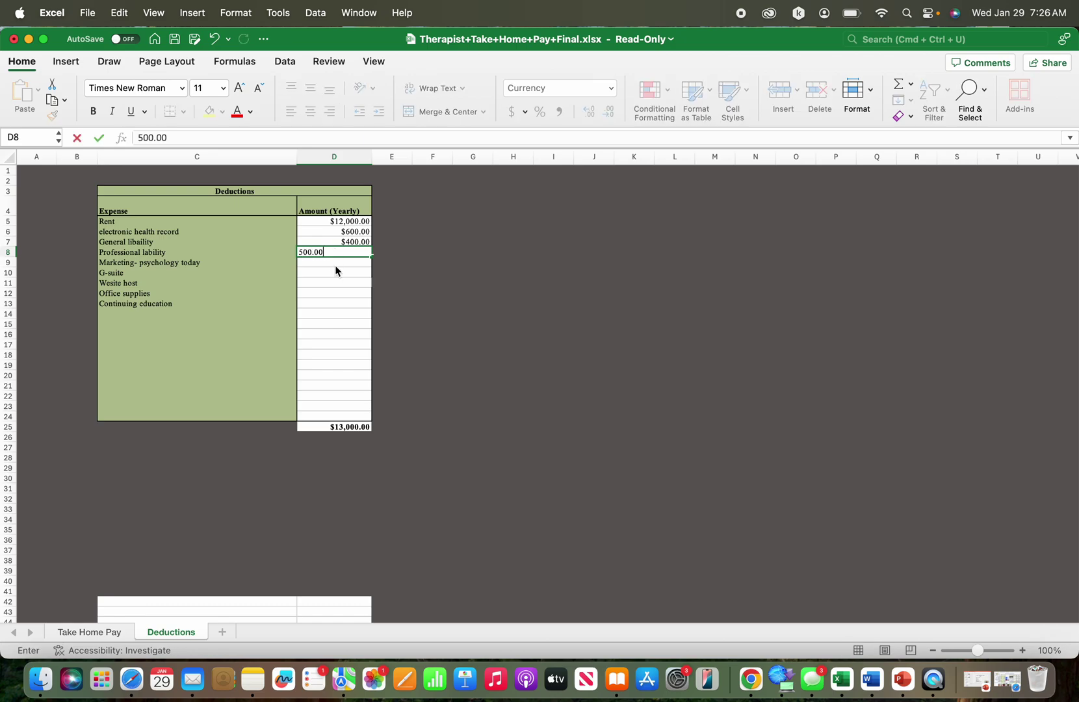
Step: Enter yearly deductions of $360 for Psychology Today marketing and $120.00 for G-suite
left_click(335, 266)
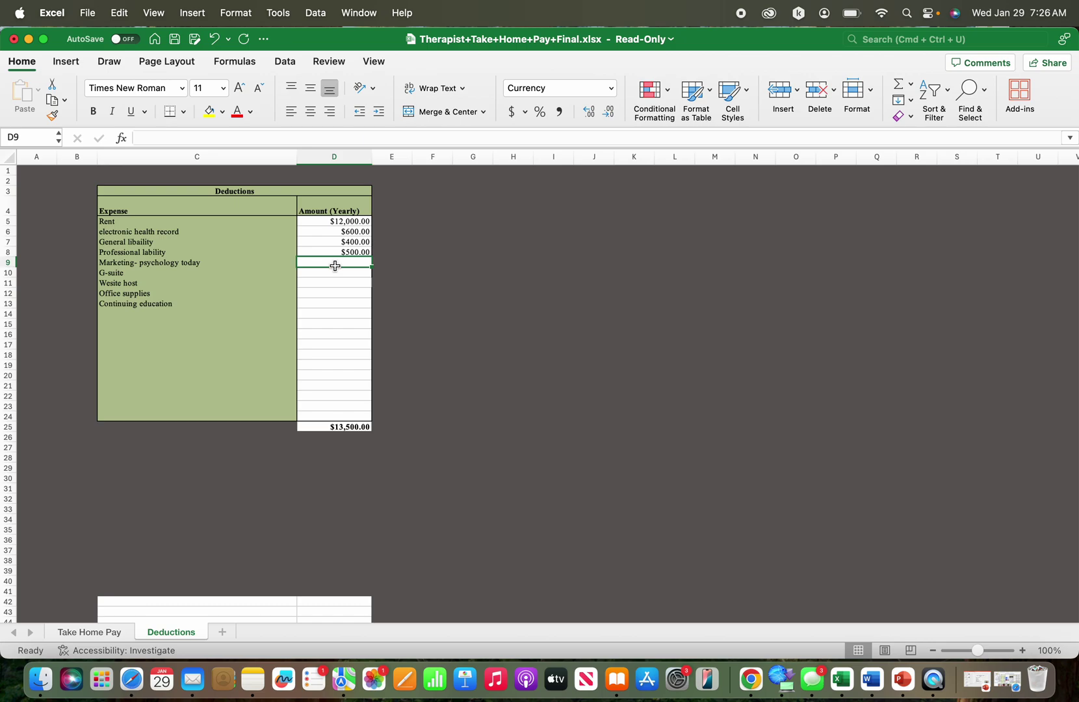
type("250")
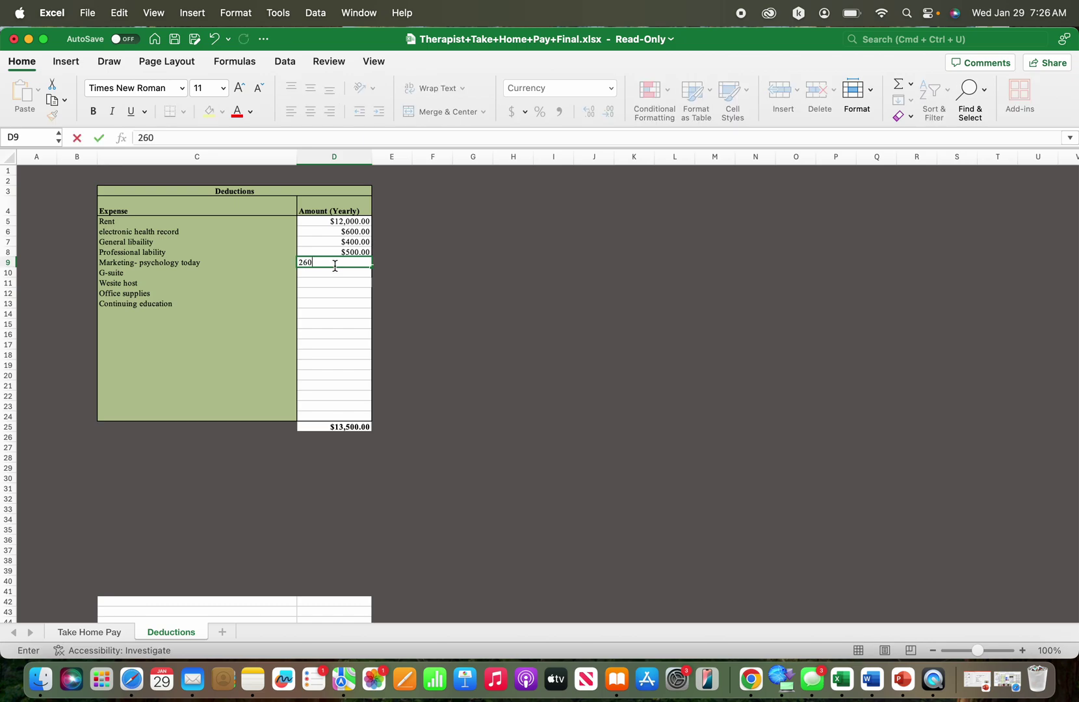
key("BackSpace")
key("BackSpace")
key("BackSpace")
type("360")
left_click(335, 272)
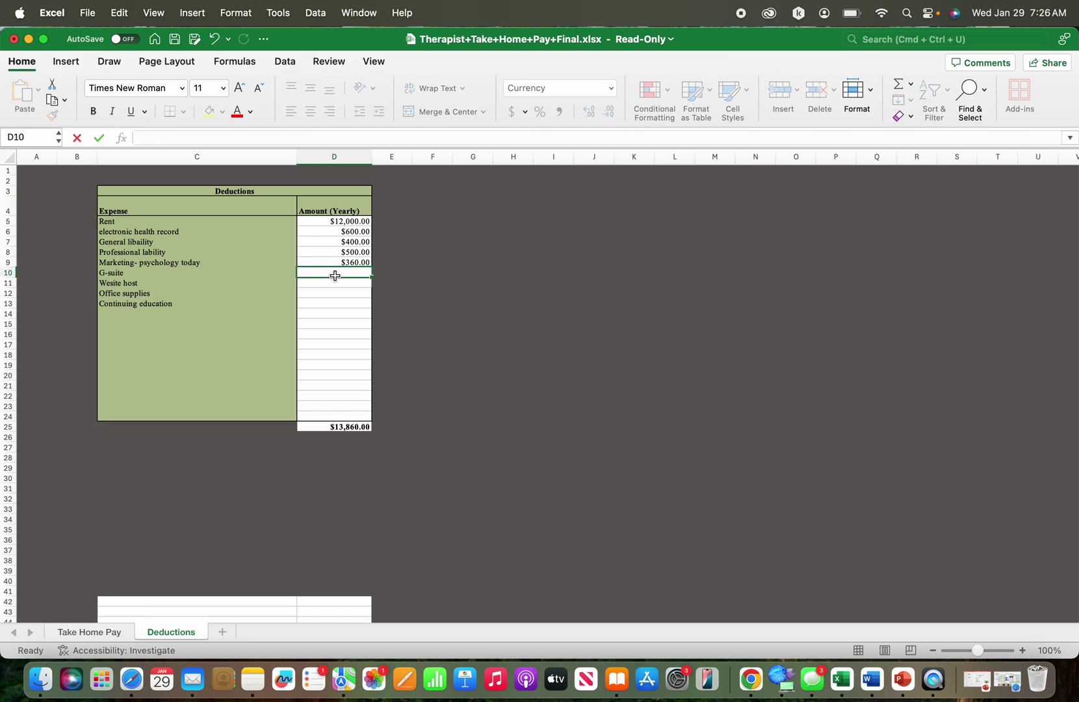
type("12")
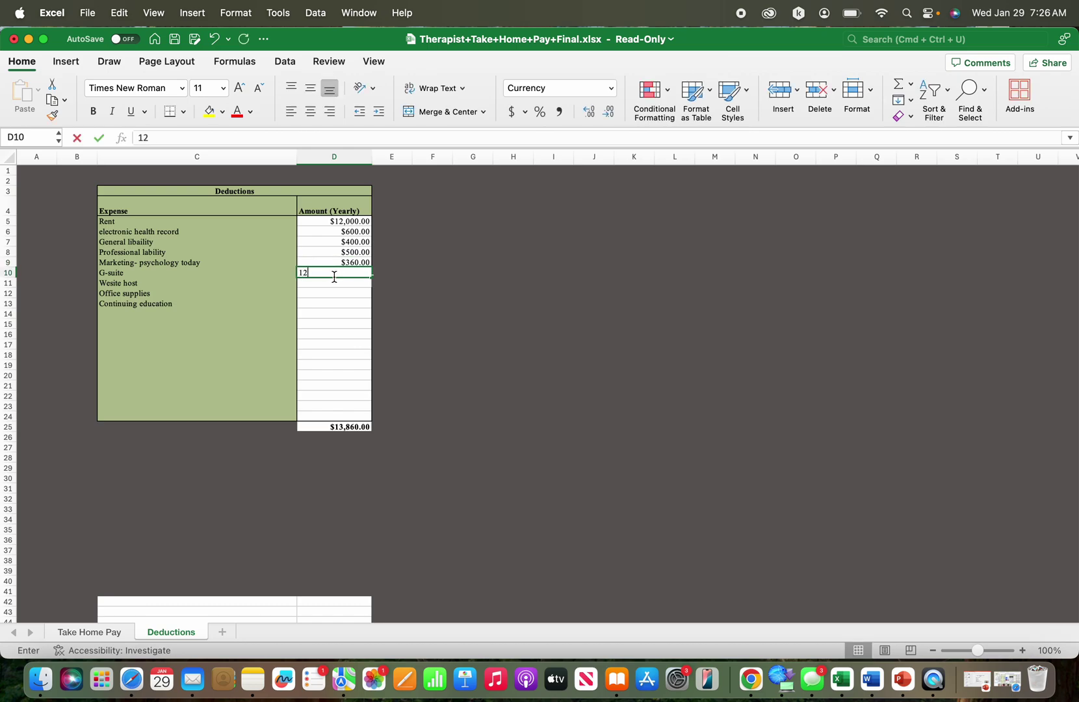
type("0.00")
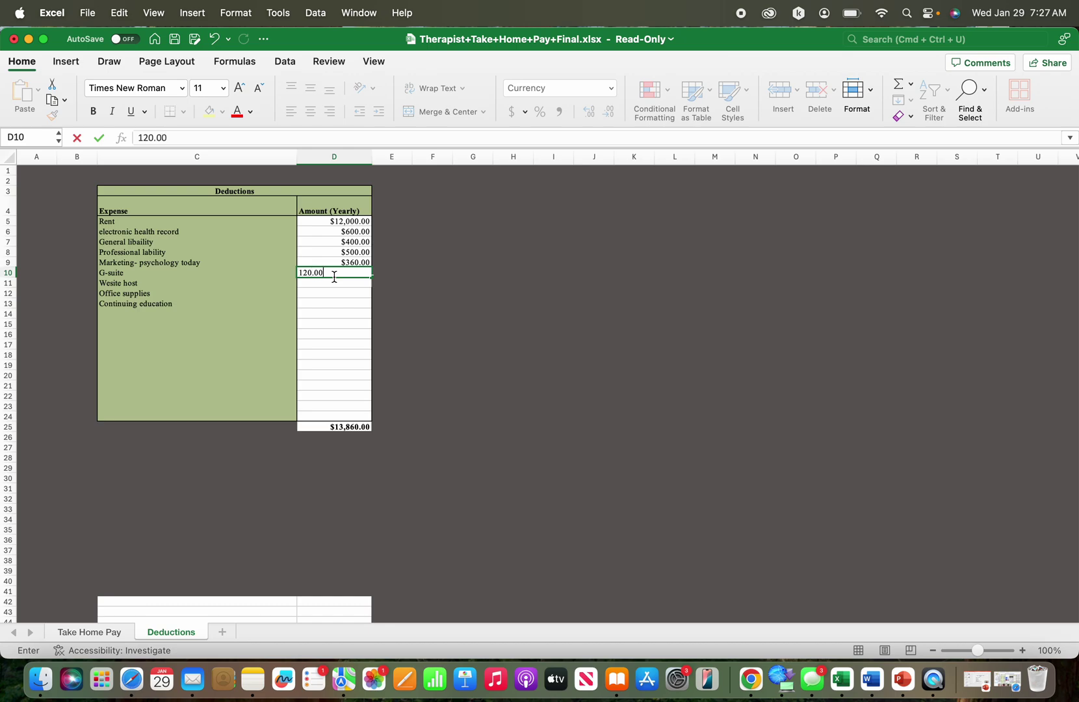
Step: Enter a yearly deduction of $200 for the website host
left_click(334, 281)
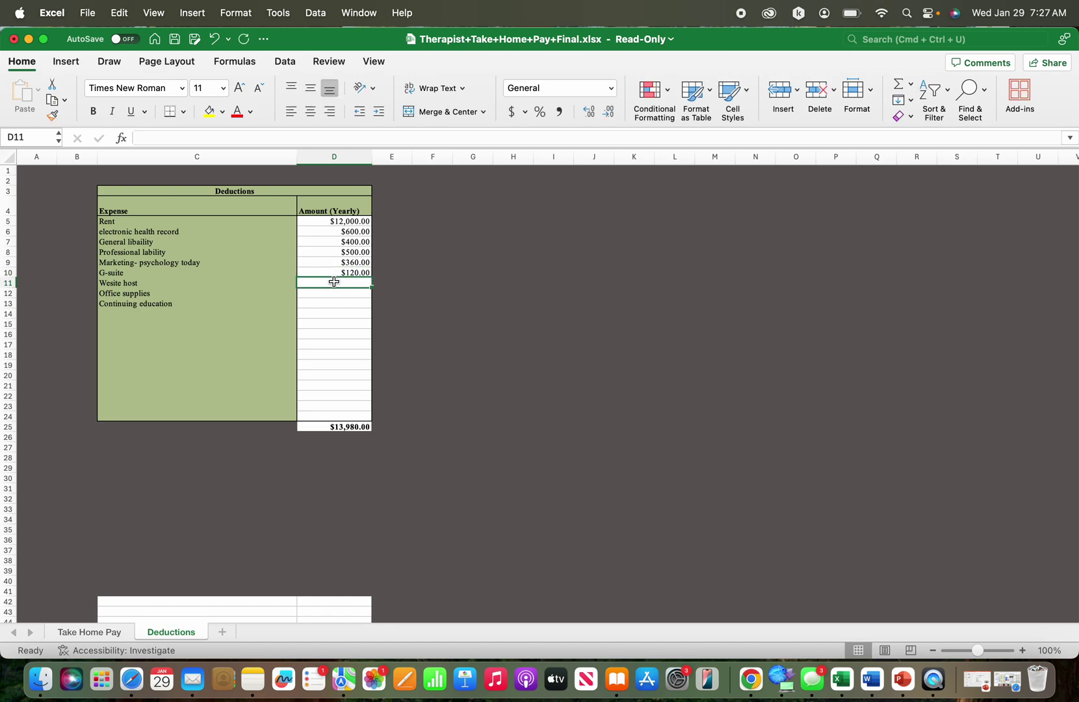
type("200.00")
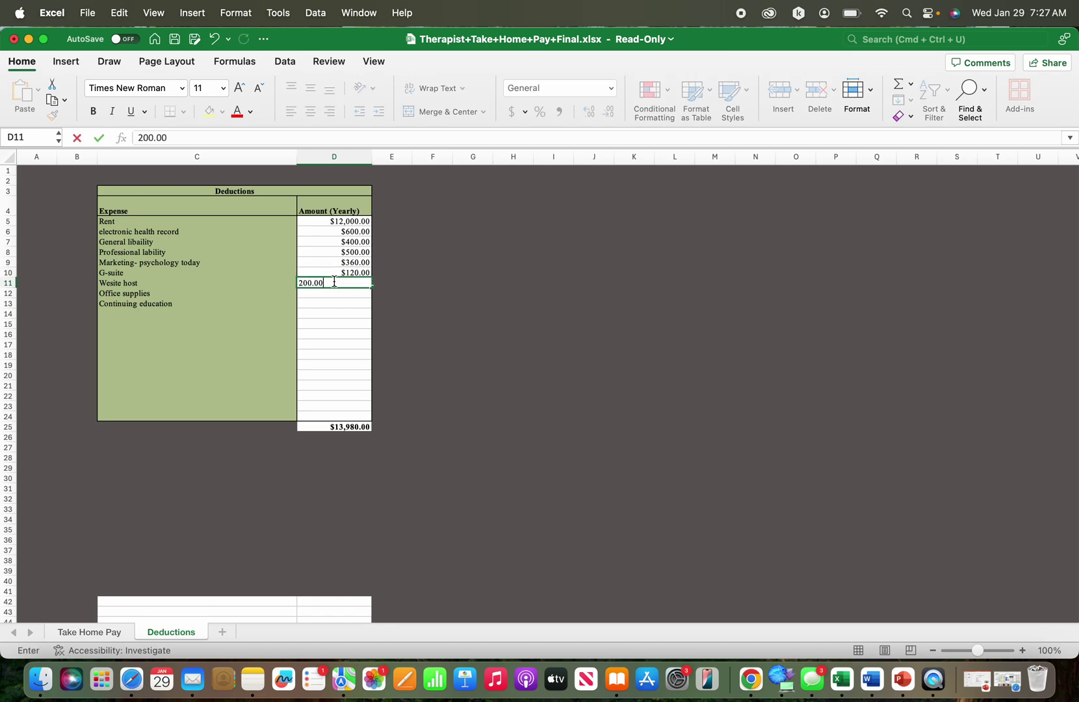
left_click(340, 291)
double_click(357, 281)
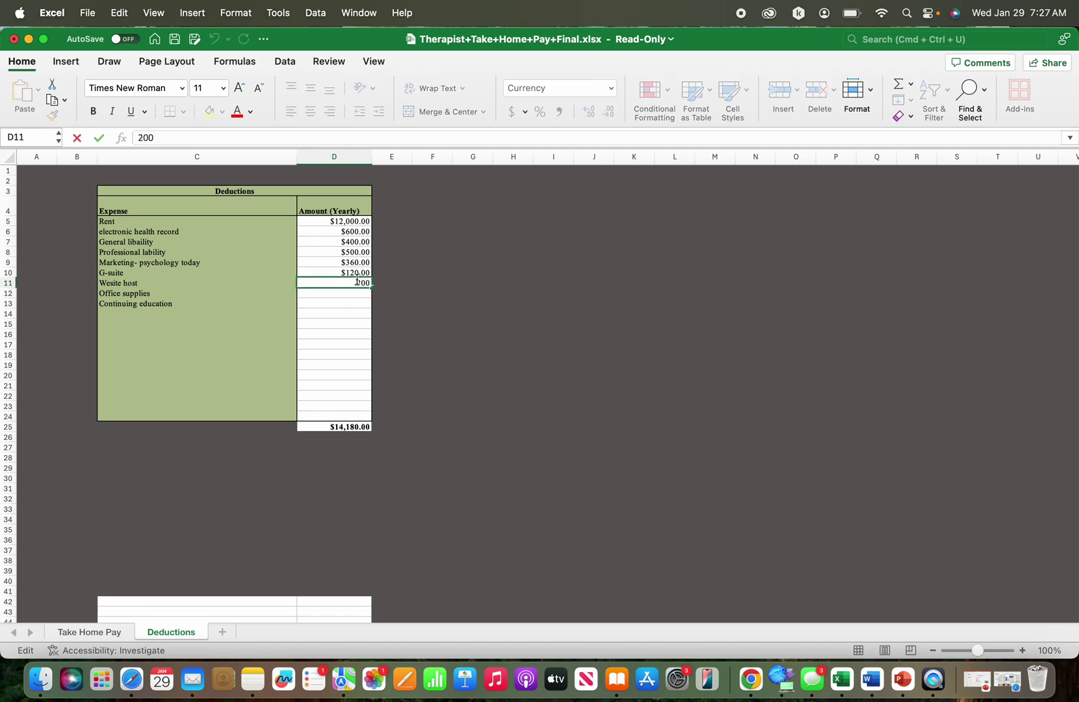
left_click(349, 292)
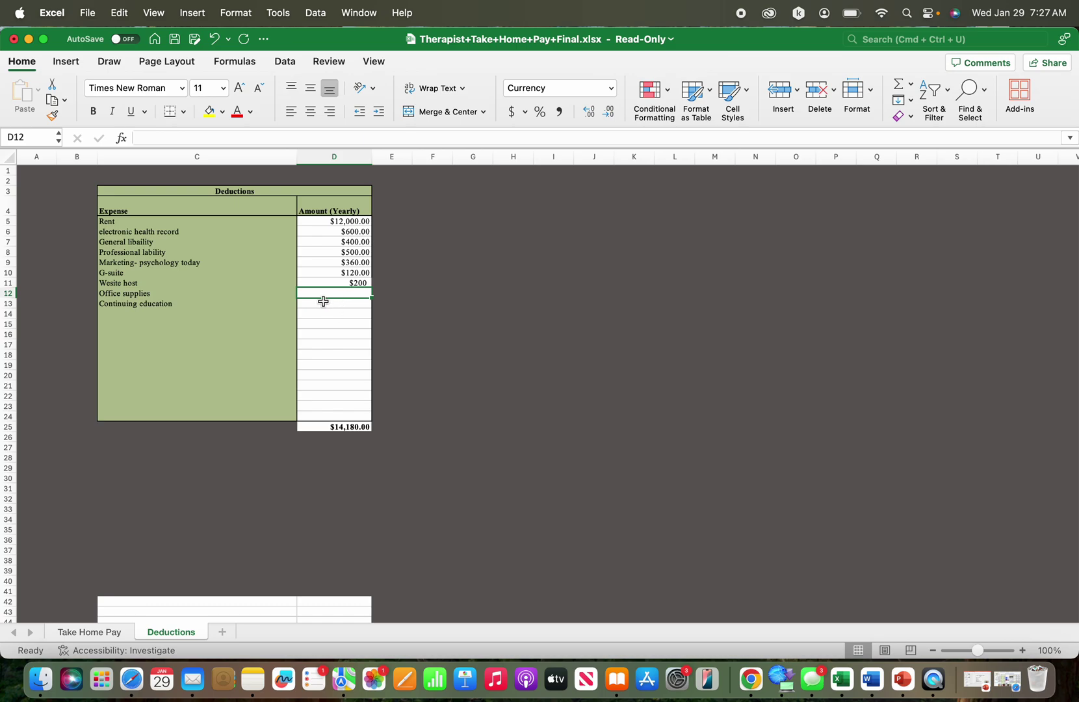
Step: Enter yearly deductions of $200.00 for office supplies and $500.00 for continuing education
type("200.0")
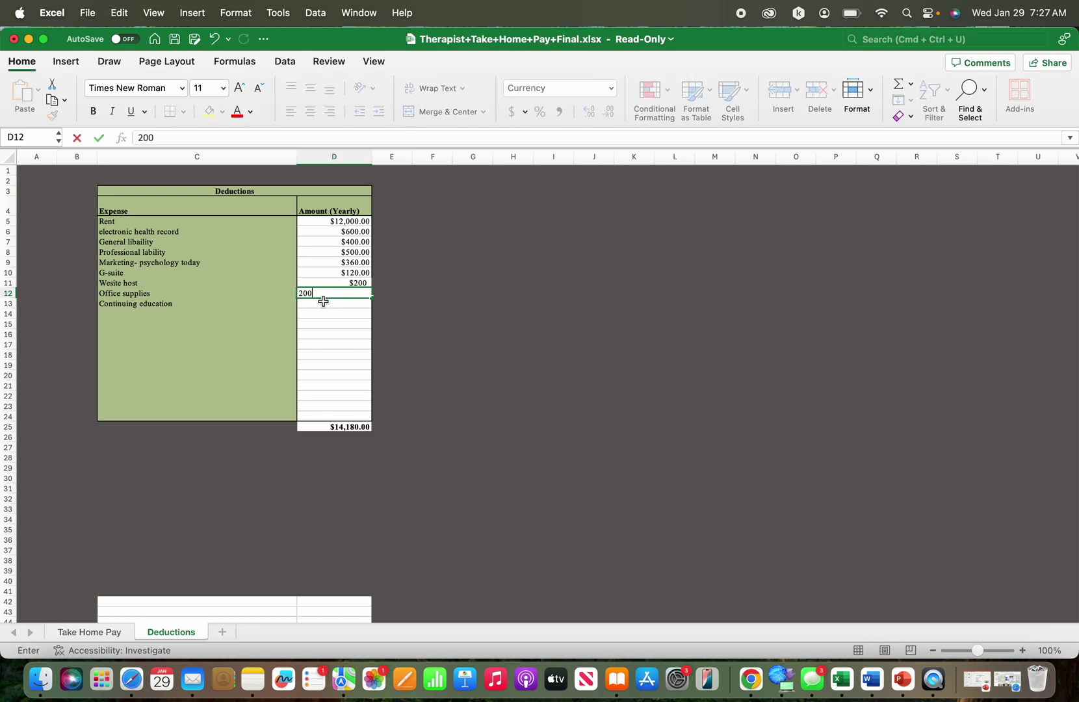
left_click(324, 304)
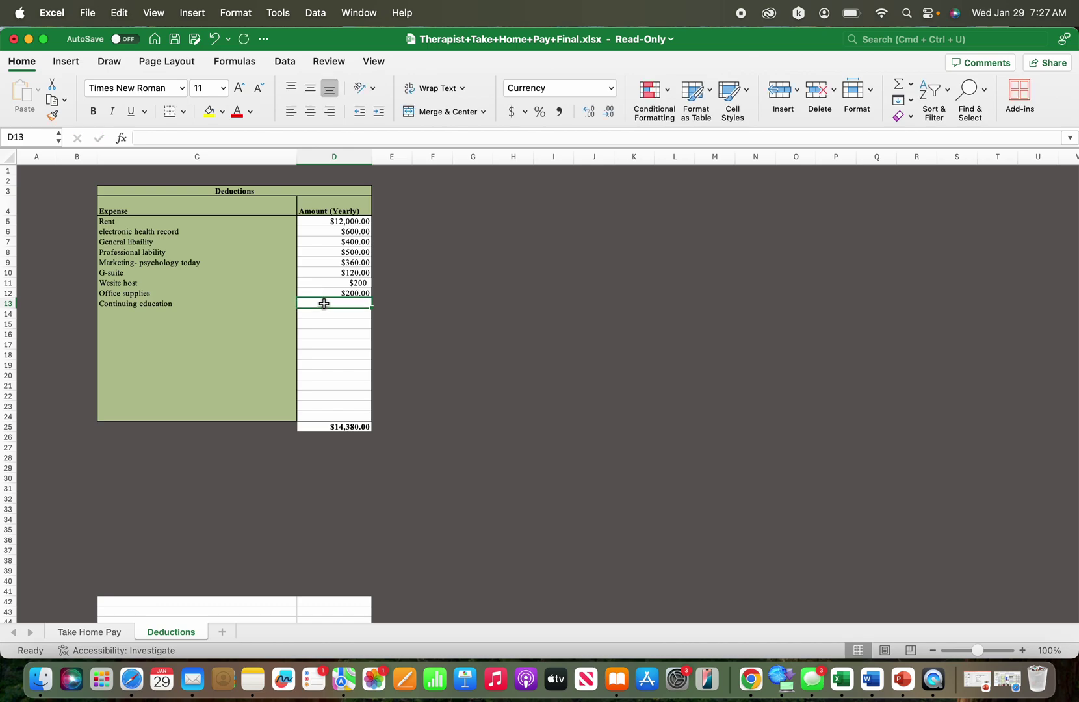
type("$")
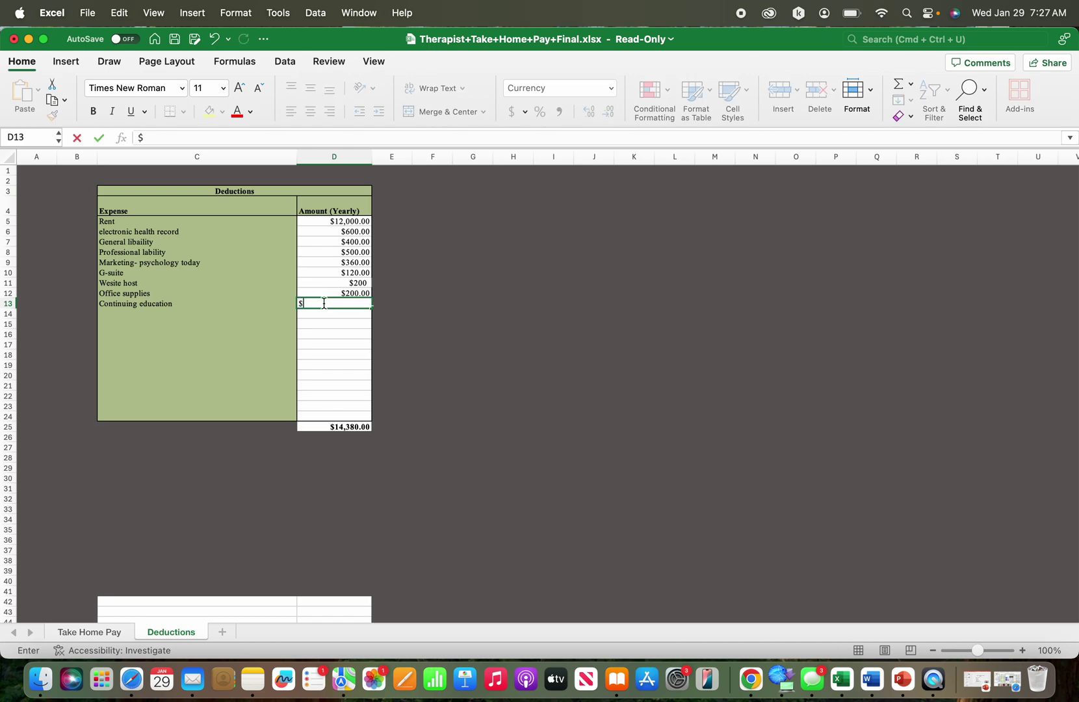
type("500.00")
left_click(328, 323)
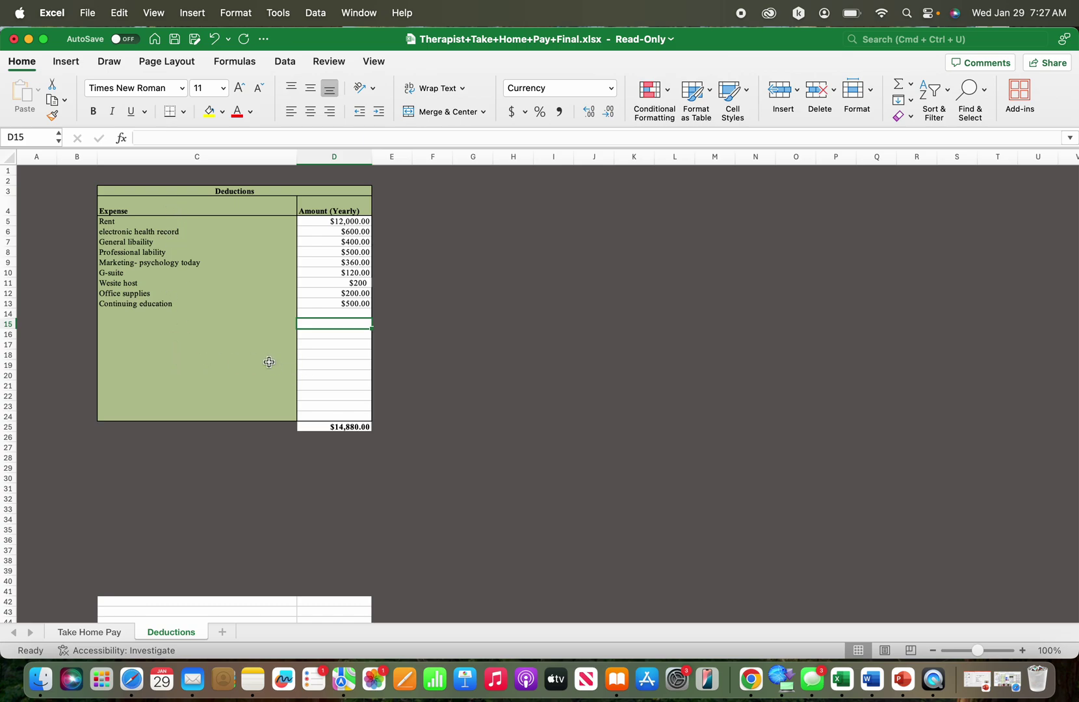
Step: Check the yearly deductions total, and return to the Take Home Pay sheet to review the resulting take-home pay
left_click(356, 427)
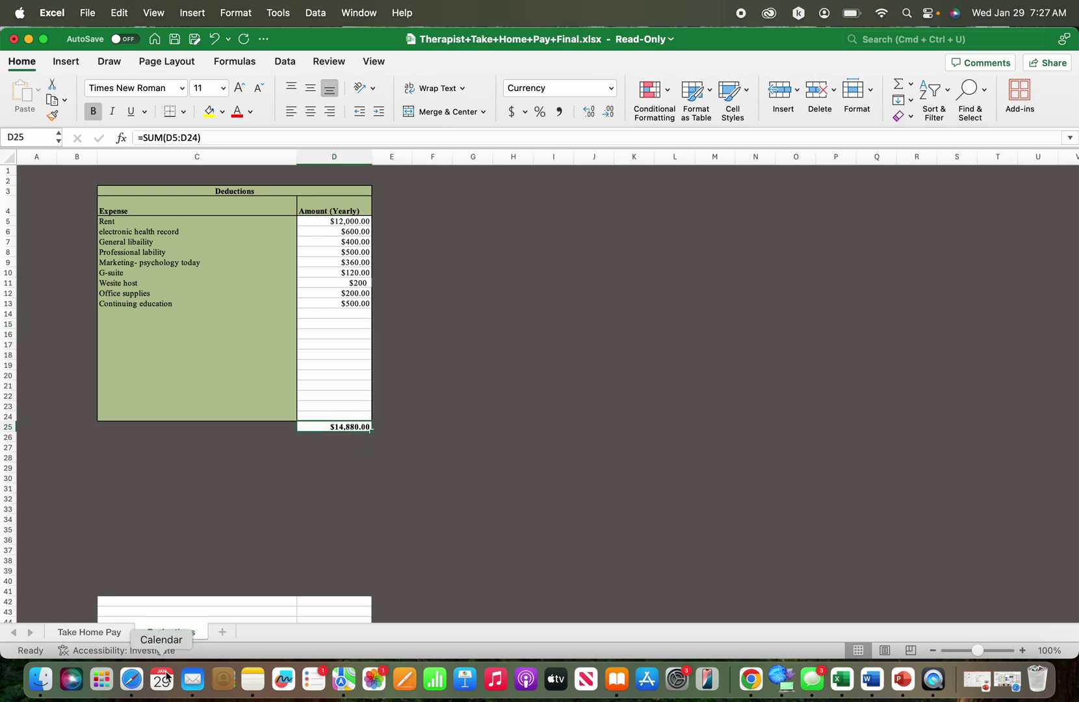
left_click(90, 632)
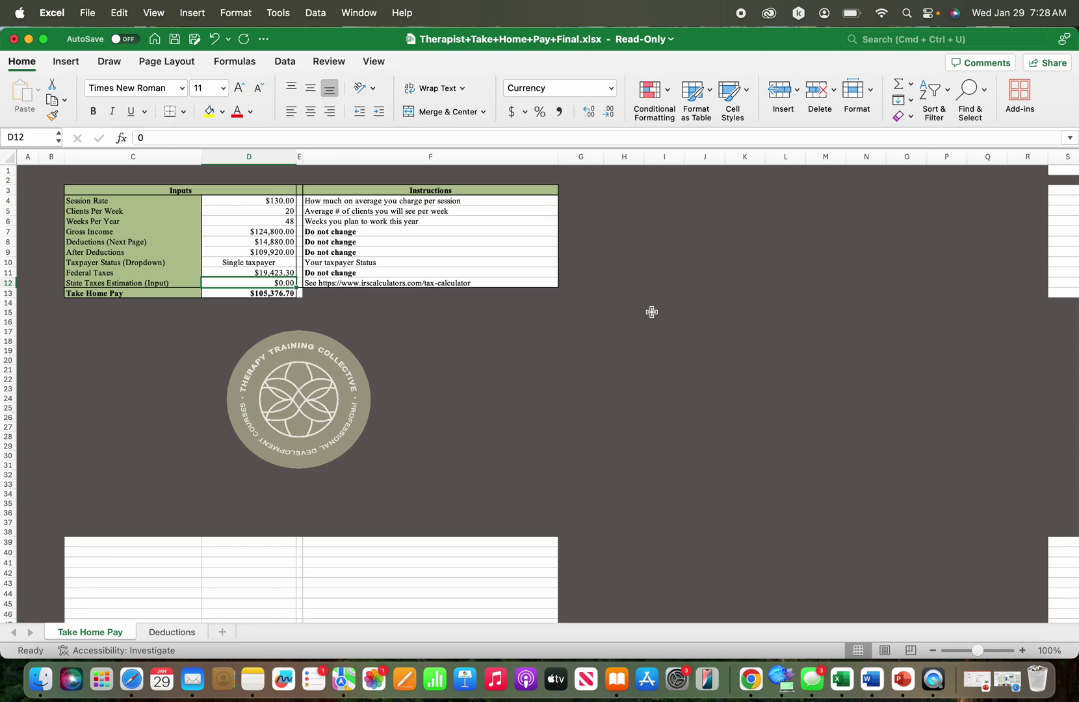
left_click(743, 14)
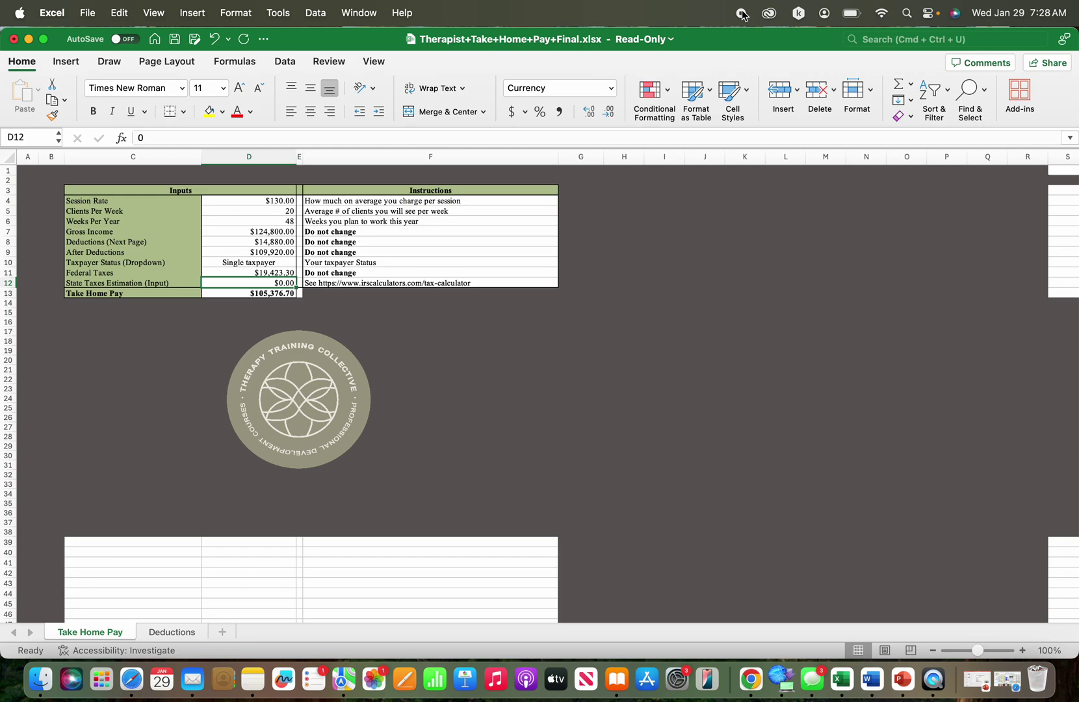